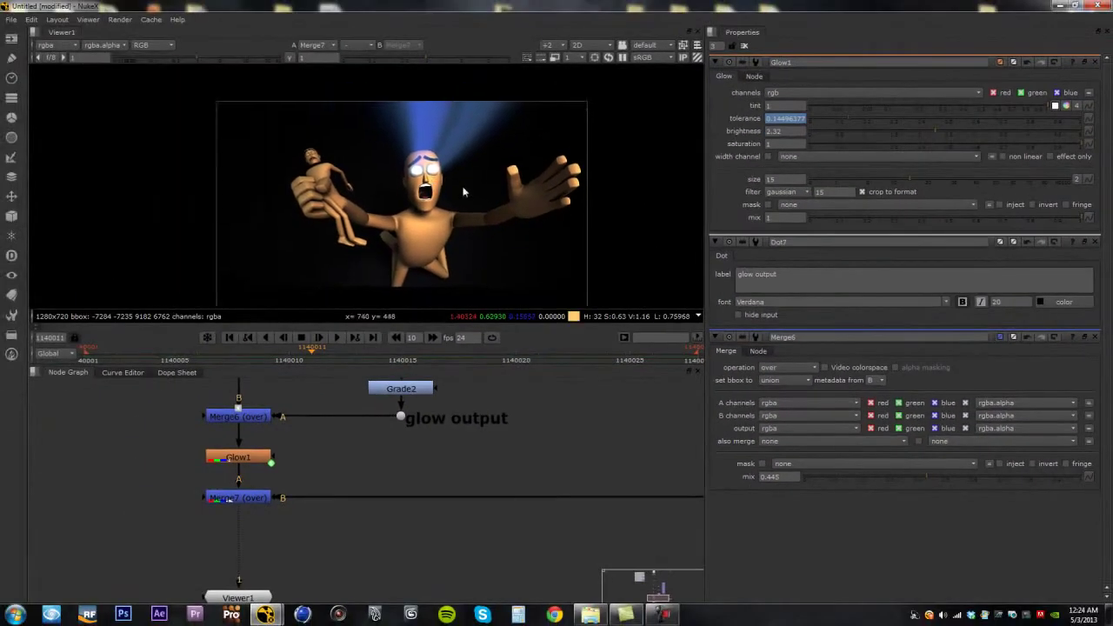
Delete the animation on the Glow1 node's tolerance and reset the tolerance to its default.
scroll(398, 214, up, 8)
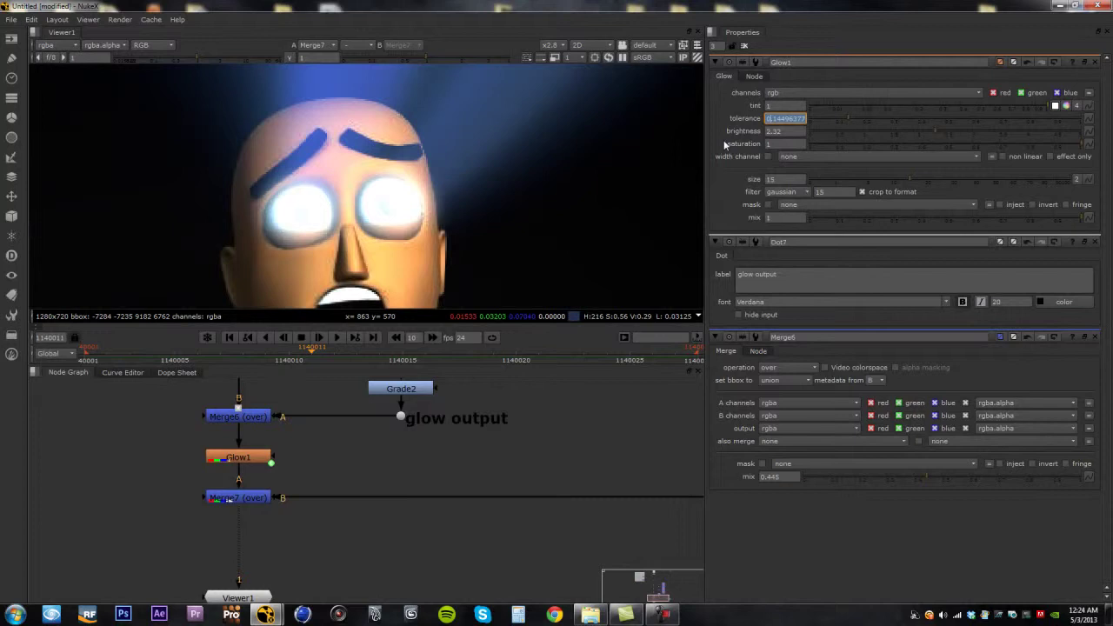
click(247, 466)
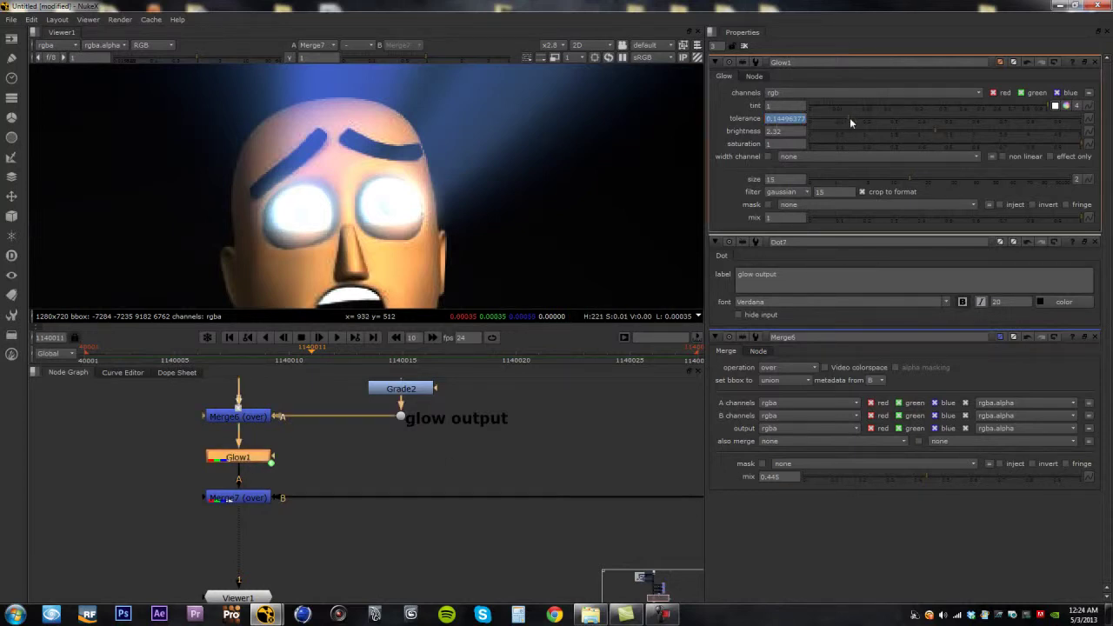
right_click(781, 117)
click(822, 145)
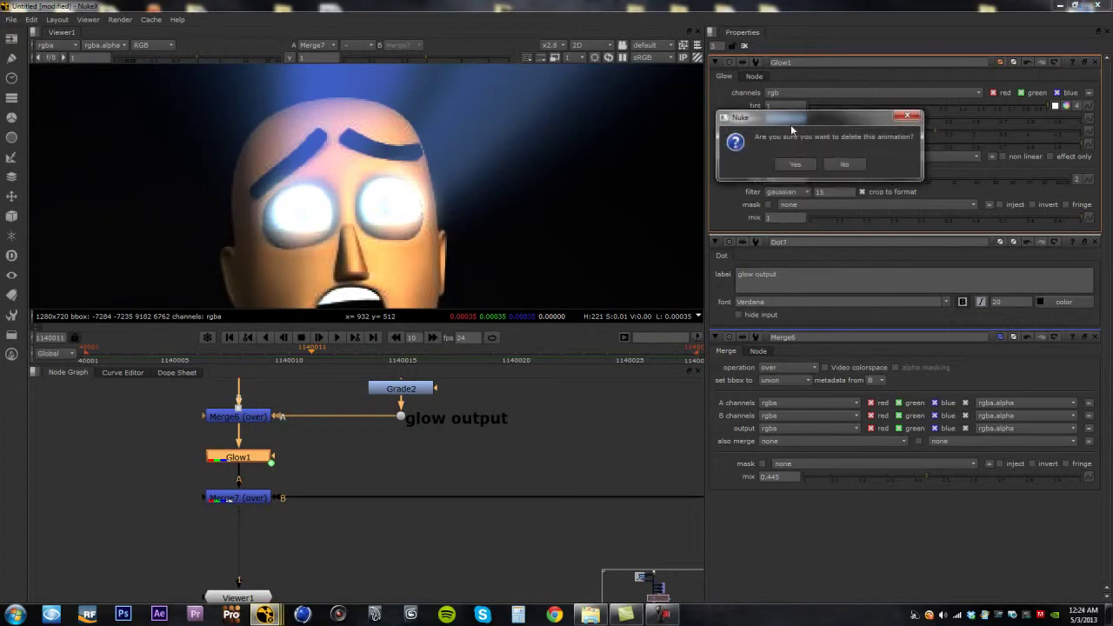
click(797, 164)
right_click(785, 117)
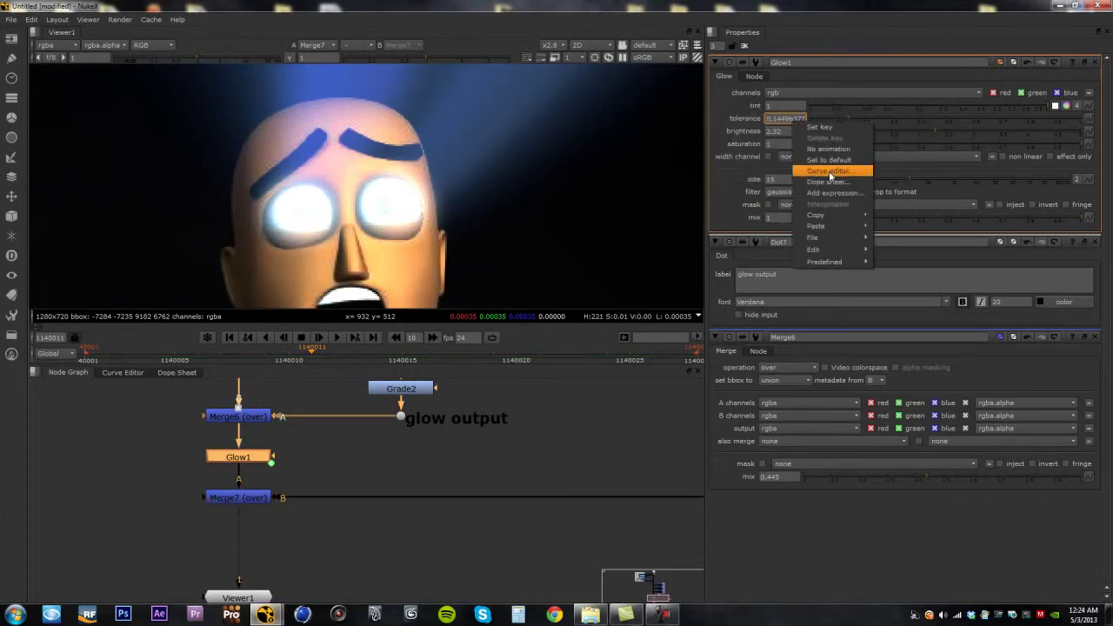
click(822, 168)
scroll(484, 156, down, 3)
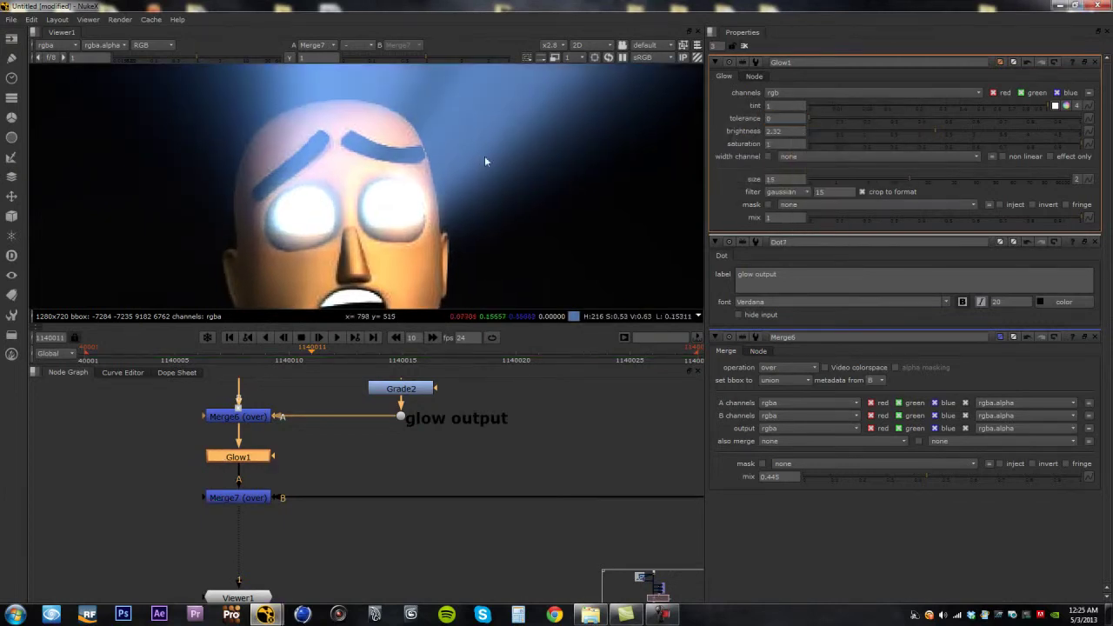
Test a higher Glow1 tolerance before returning it to 0, and set the brightness to 2.14.
drag(808, 116, 873, 147)
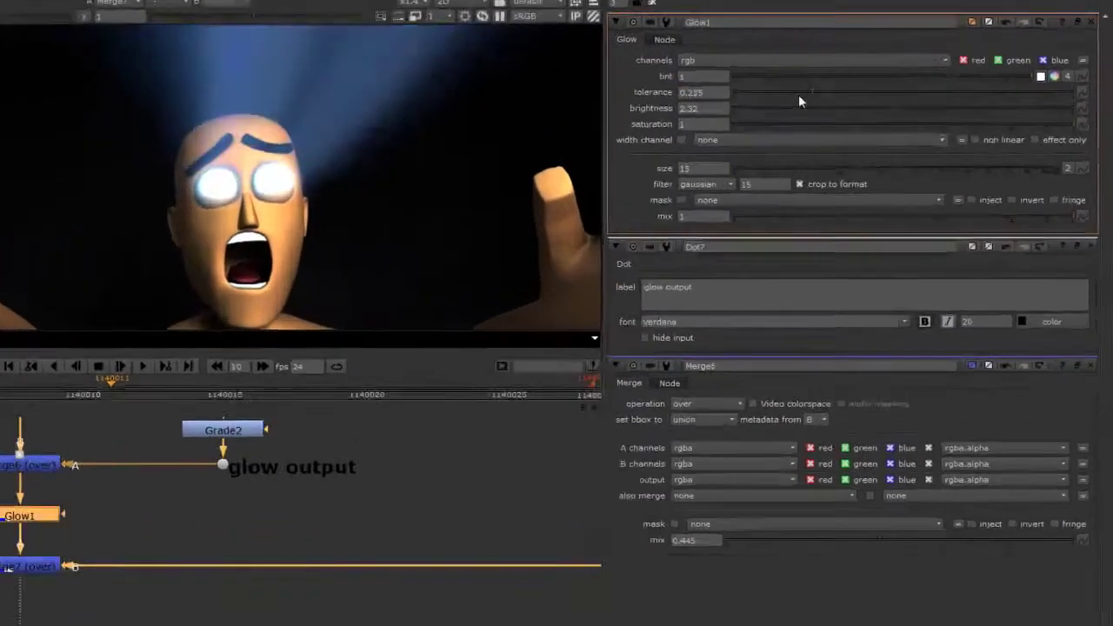
drag(753, 103, 584, 85)
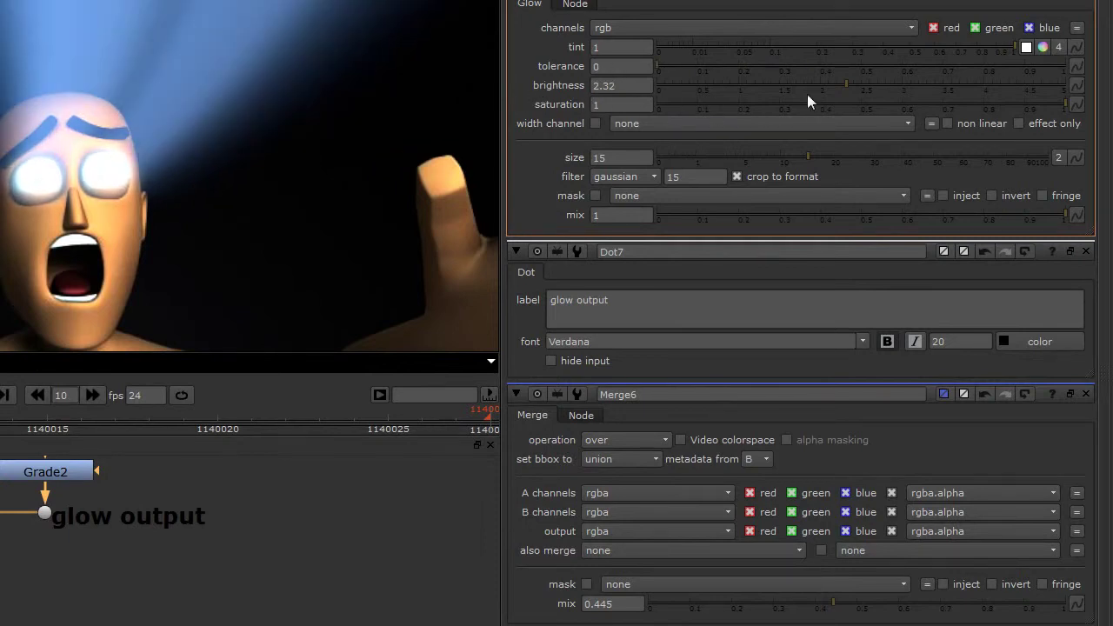
mouse_move(840, 85)
mouse_down()
mouse_move(641, 87)
mouse_move(831, 122)
mouse_move(833, 95)
mouse_up()
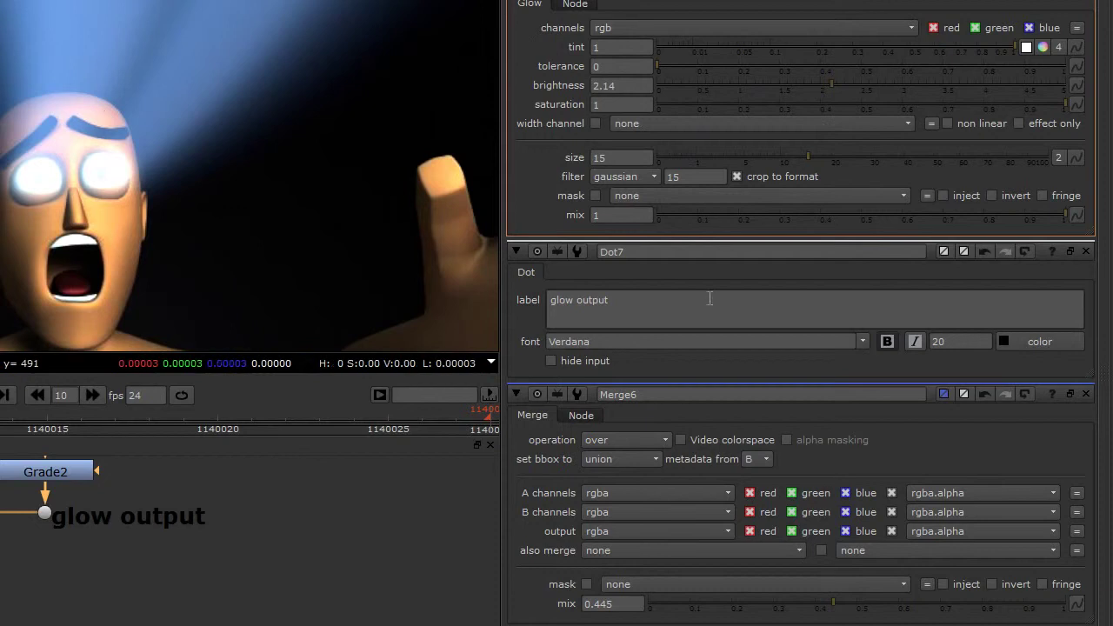
Add the expression random(562) to the Glow1 tolerance and play the sequence.
right_click(620, 66)
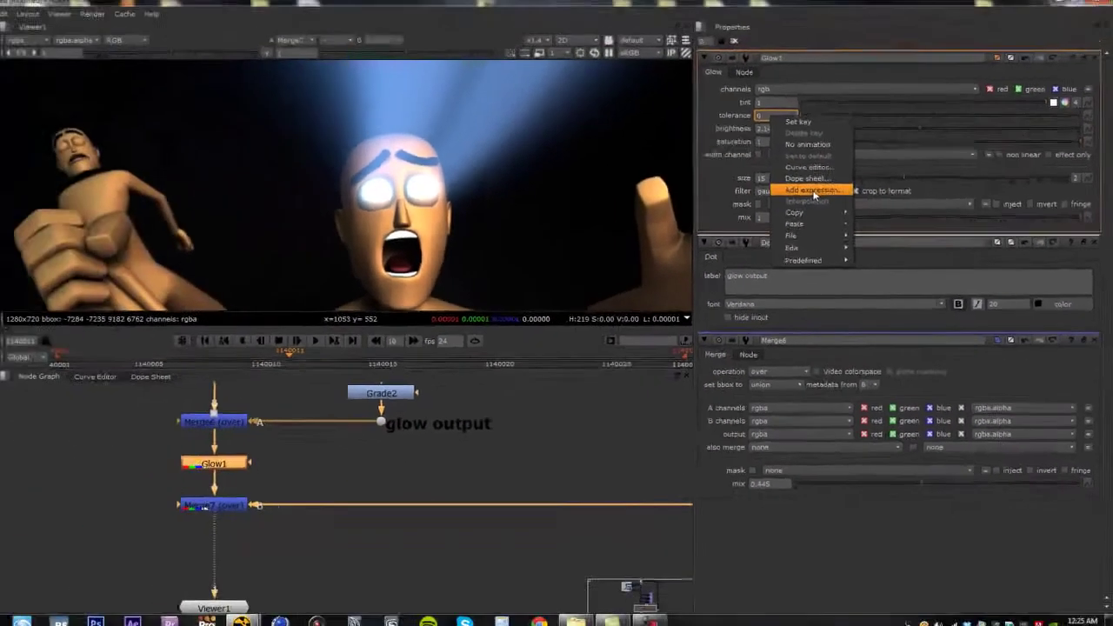
click(701, 177)
drag(741, 161, 105, 76)
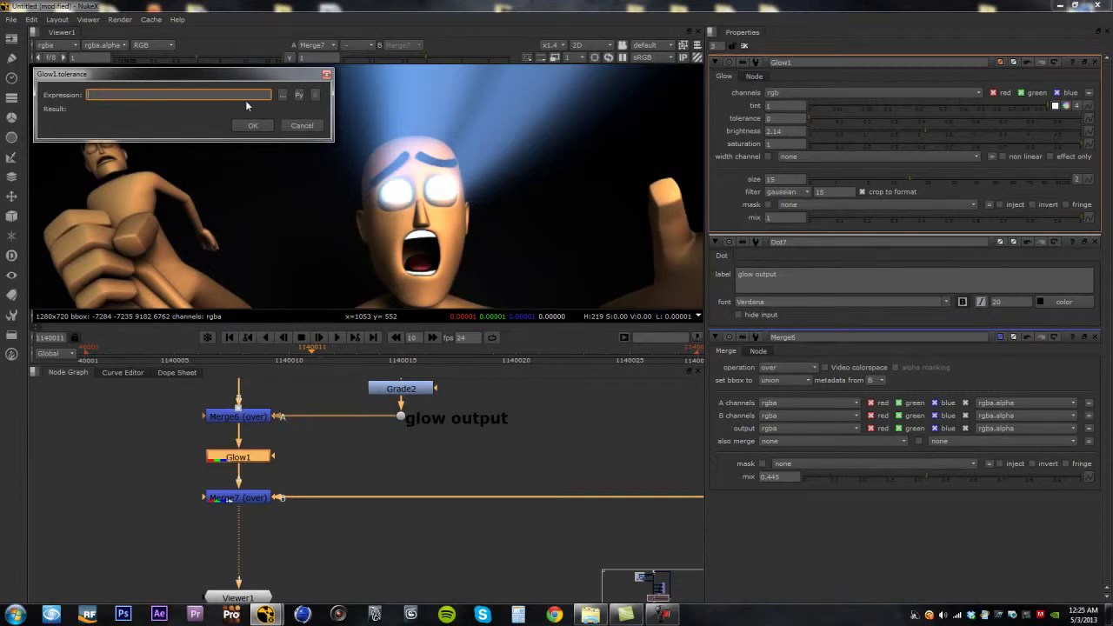
text(random()
text(sdl)
key(BackSpace)
key(BackSpace)
key(BackSpace)
text(362))
click(252, 125)
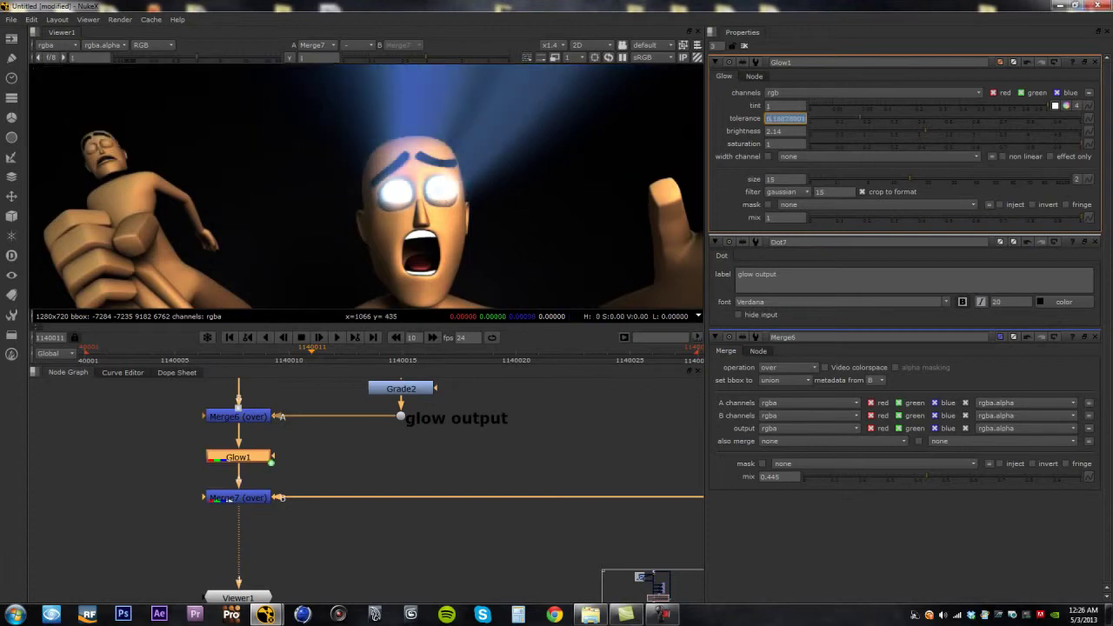
key(l)
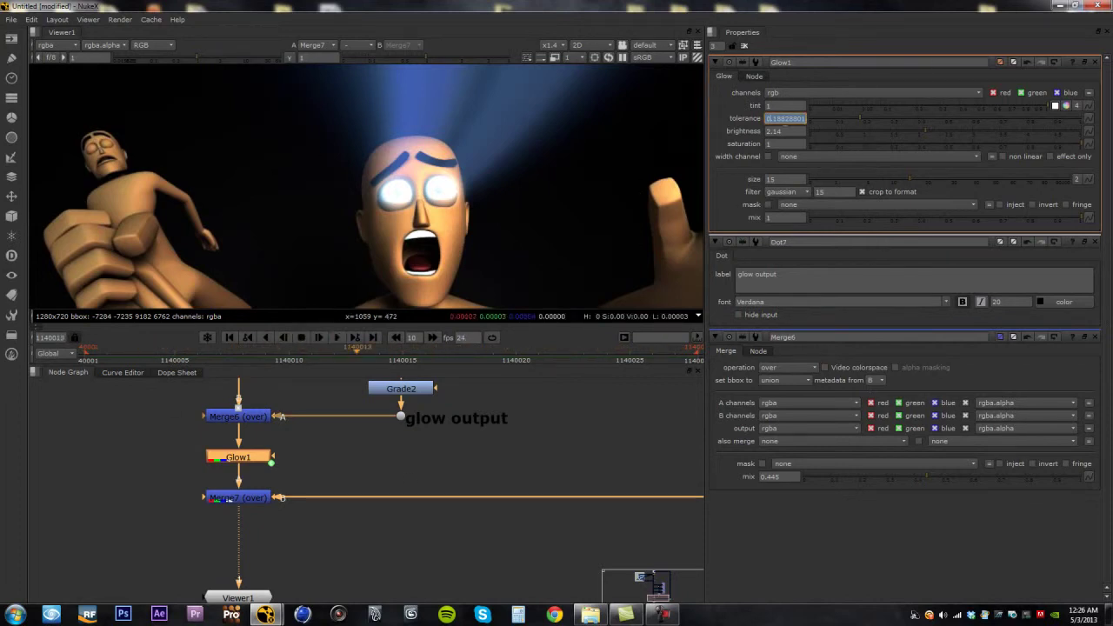
Change the Glow1 tolerance expression to random(562+frame) and play the sequence to check the flicker.
right_click(793, 118)
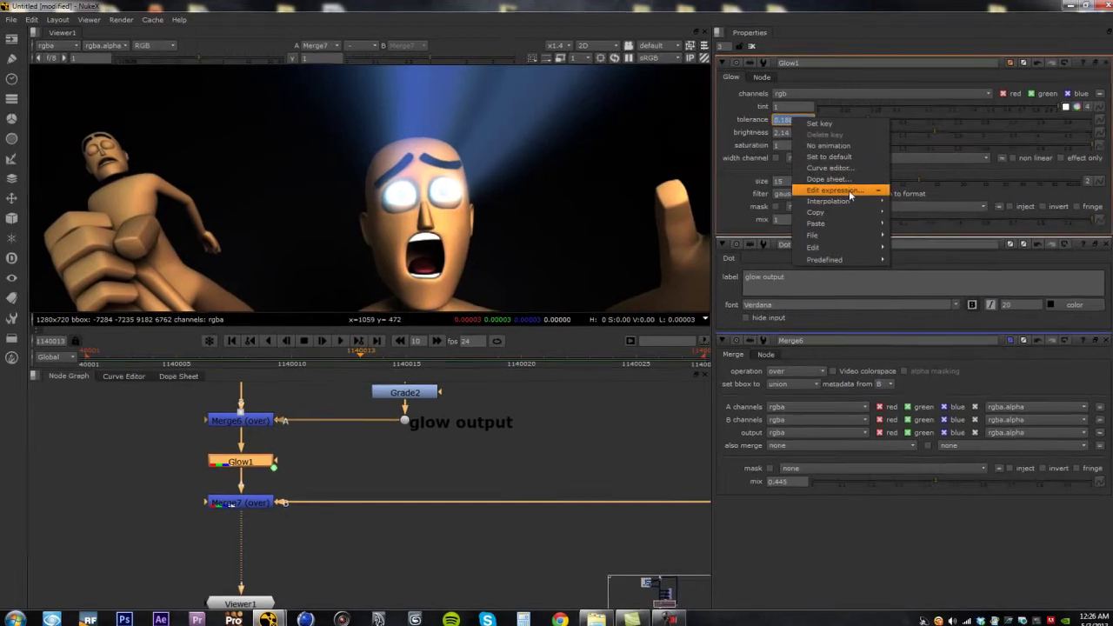
click(849, 189)
drag(814, 139, 206, 147)
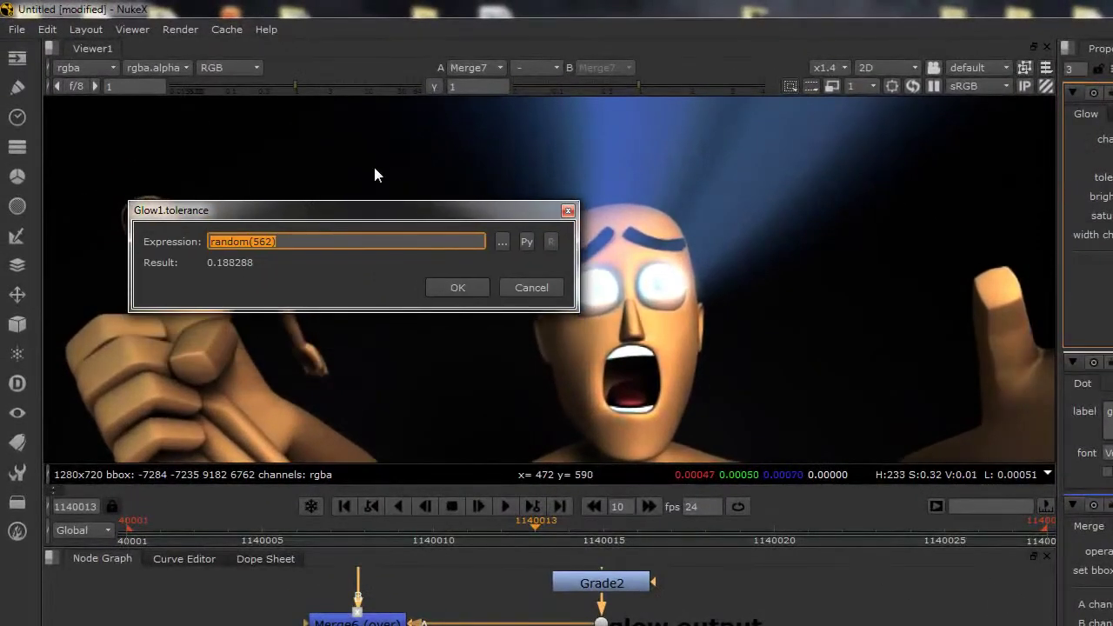
drag(343, 207, 426, 175)
click(357, 211)
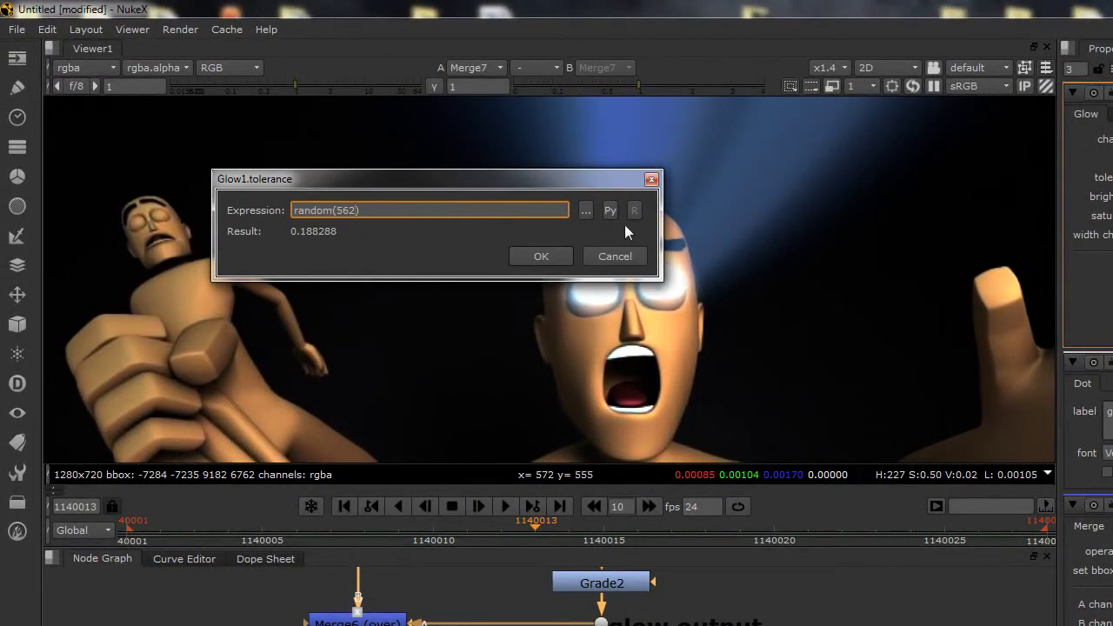
text(+)
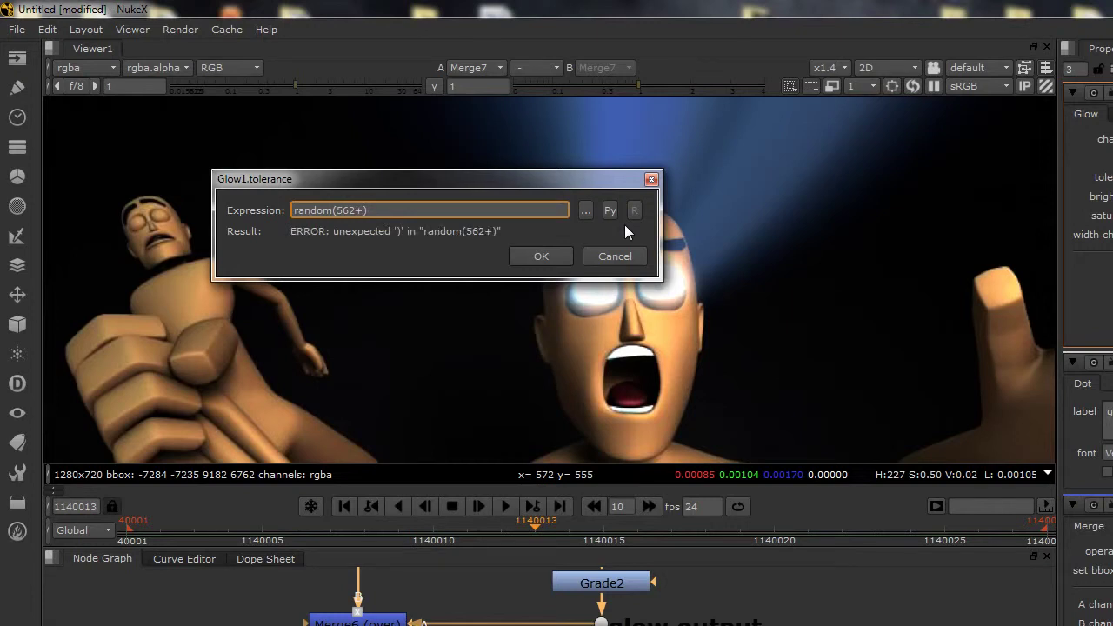
text(frame)
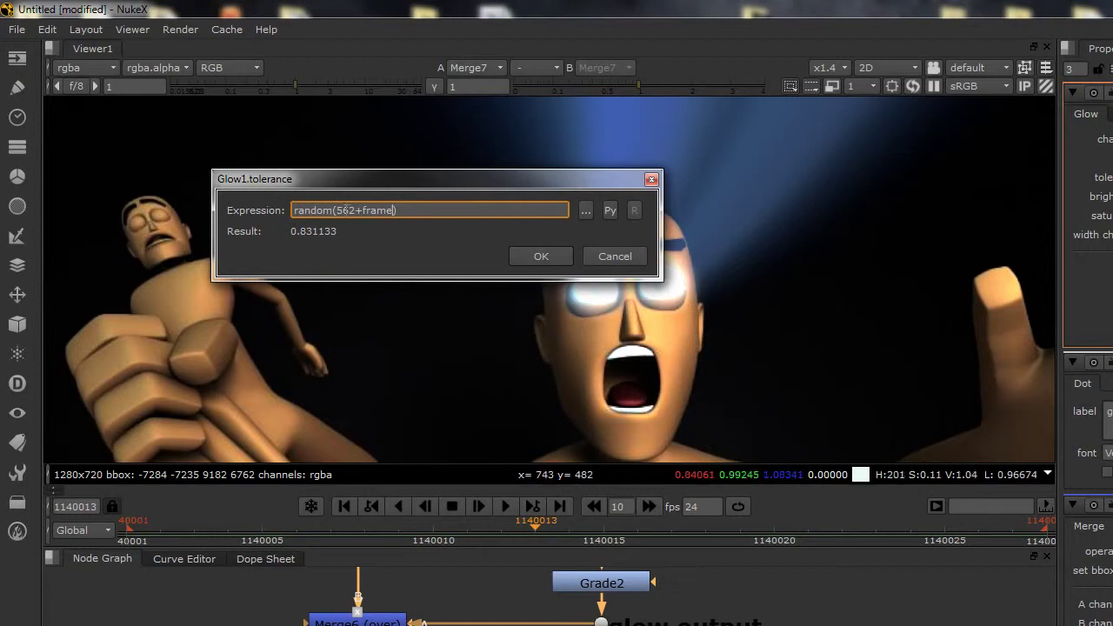
drag(337, 210, 356, 211)
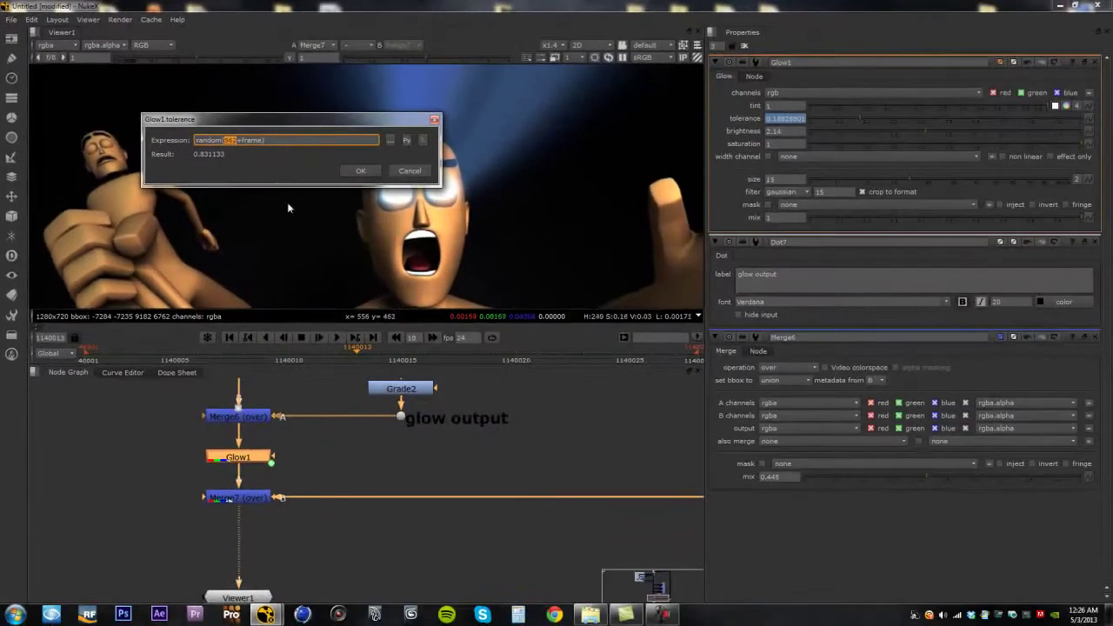
click(361, 172)
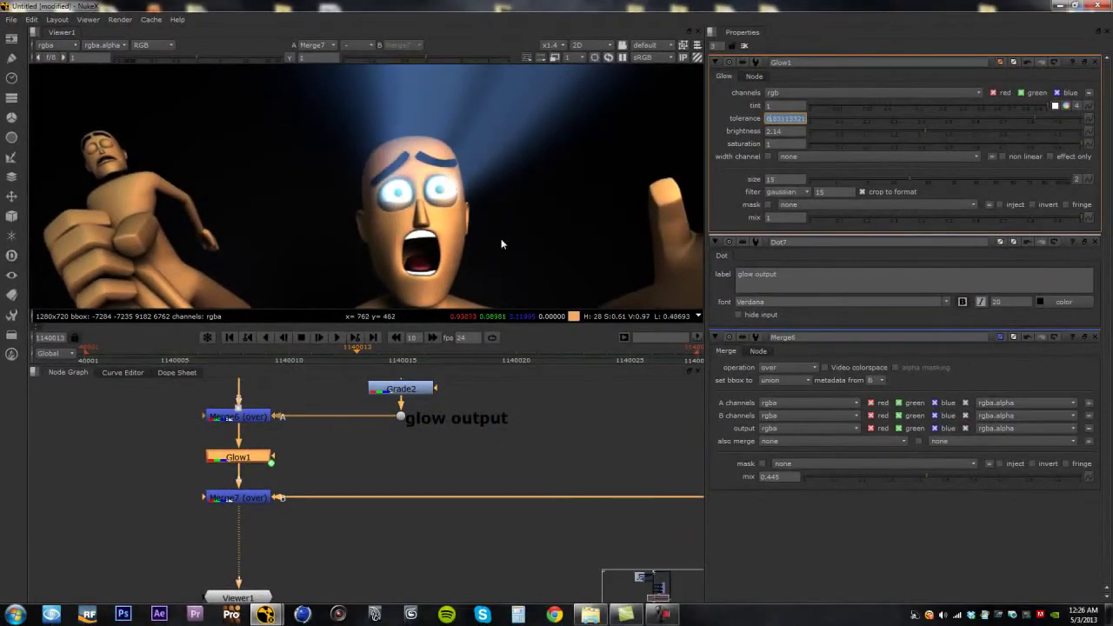
click(340, 339)
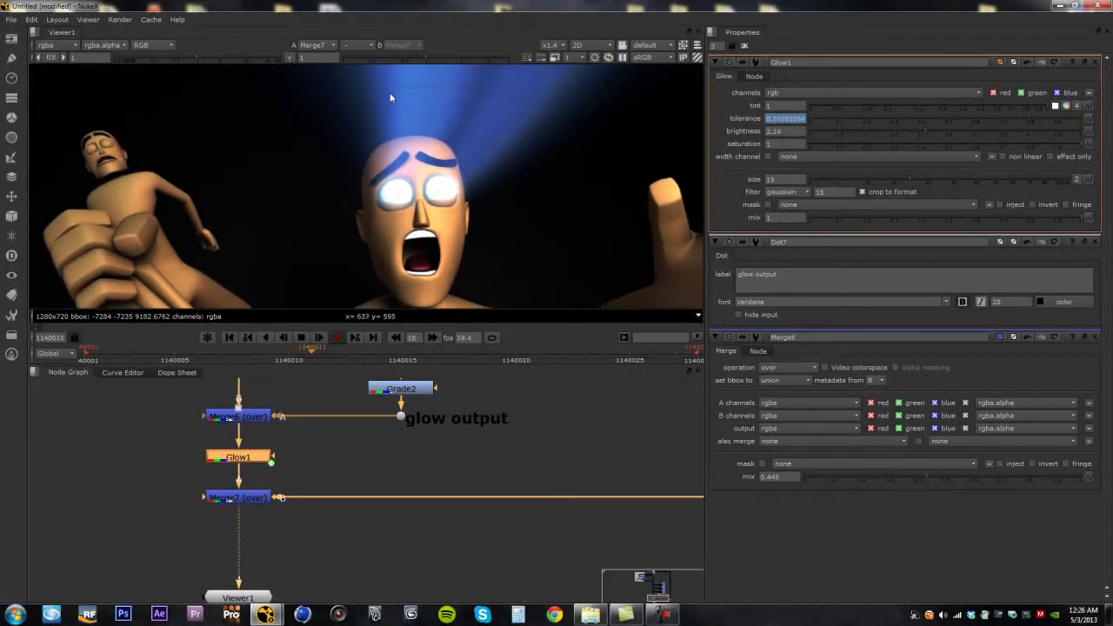
scroll(429, 110, down, 5)
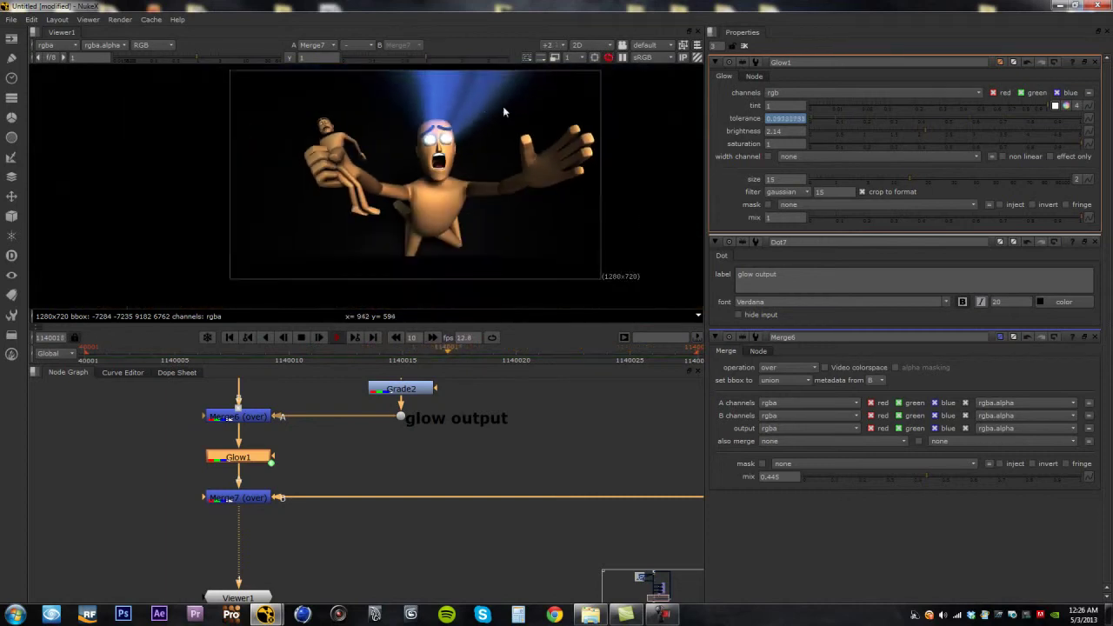
scroll(474, 124, up, 5)
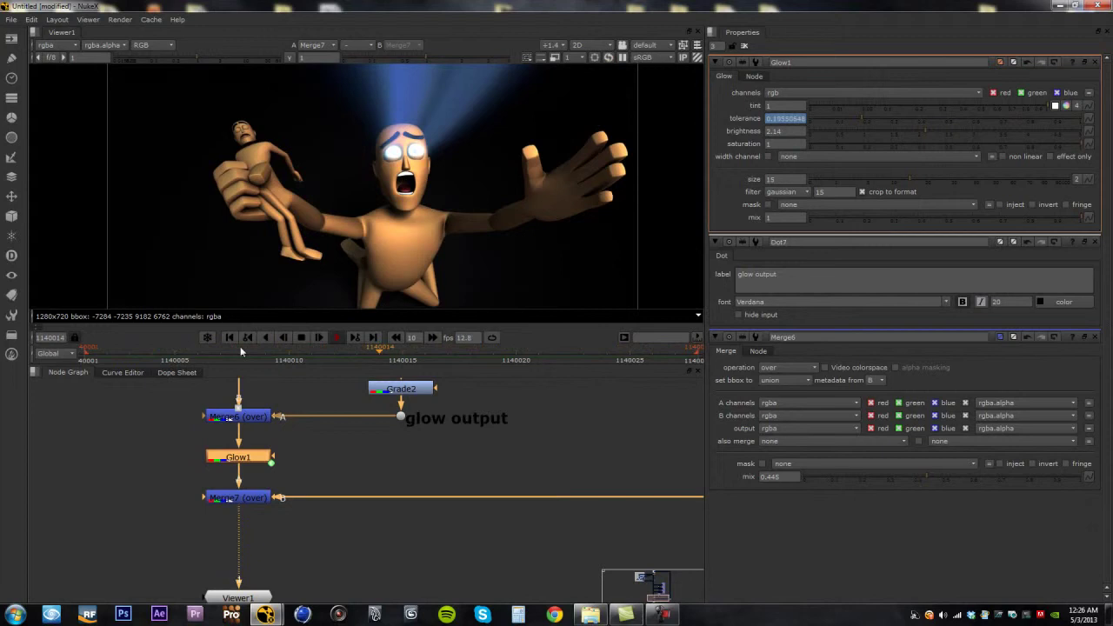
click(320, 338)
Replace the Glow1 tolerance expression with sin(10) and briefly play the sequence.
click(818, 115)
right_click(774, 118)
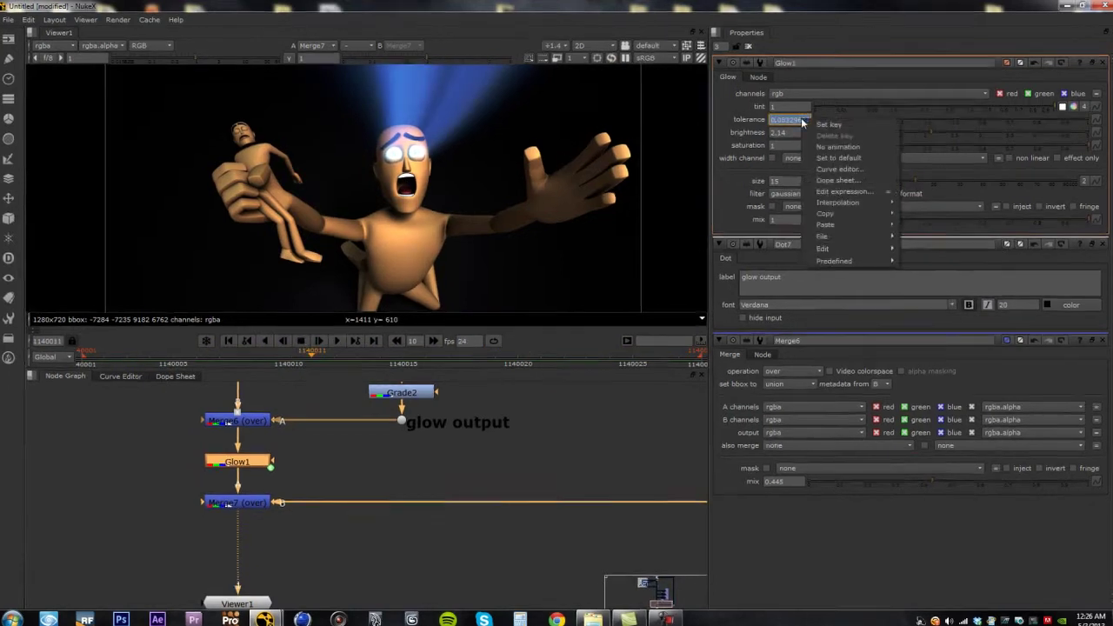
click(805, 202)
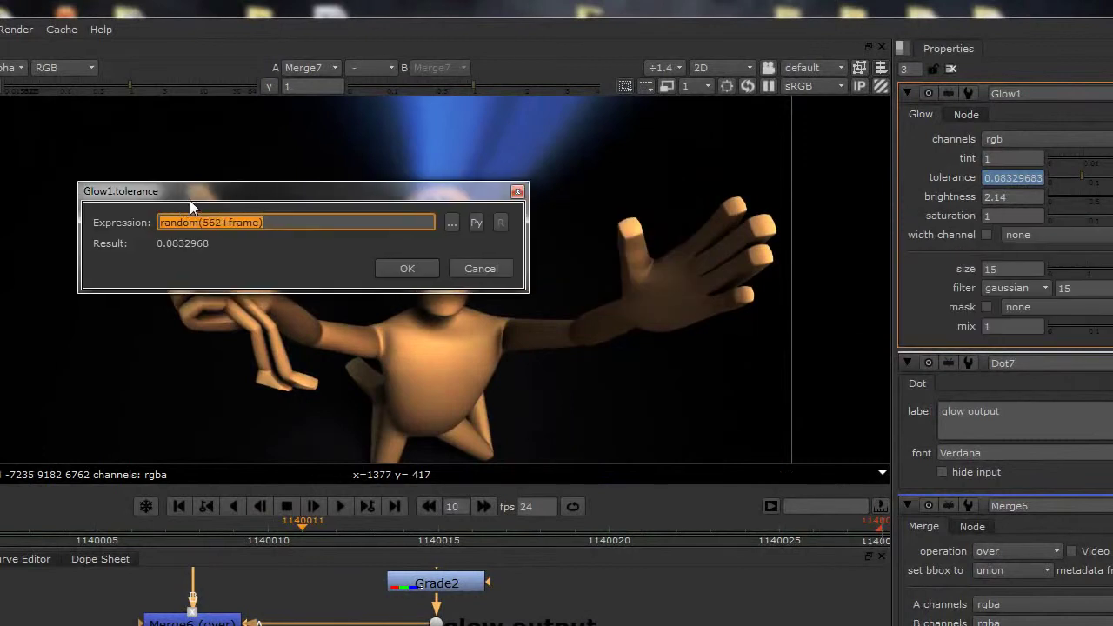
key(BackSpace)
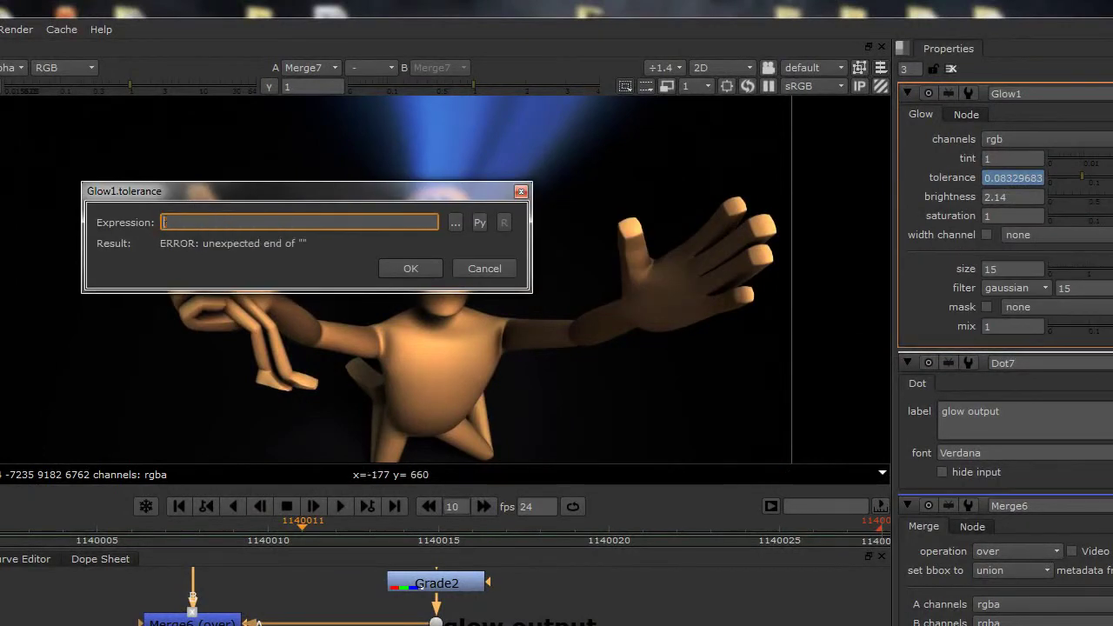
text(sin()
text(10))
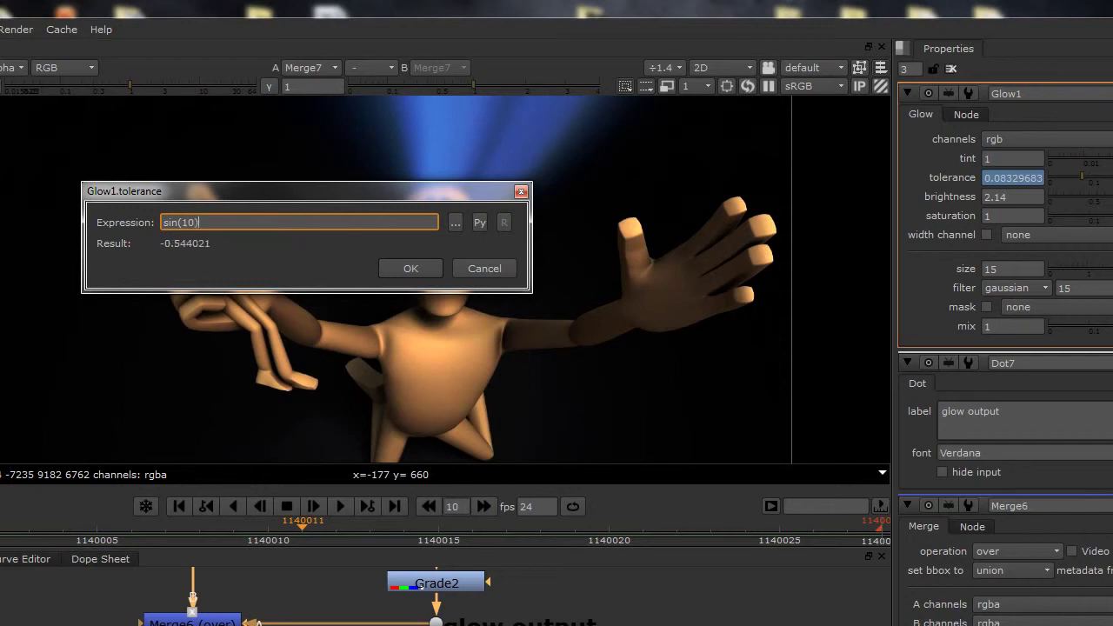
click(433, 273)
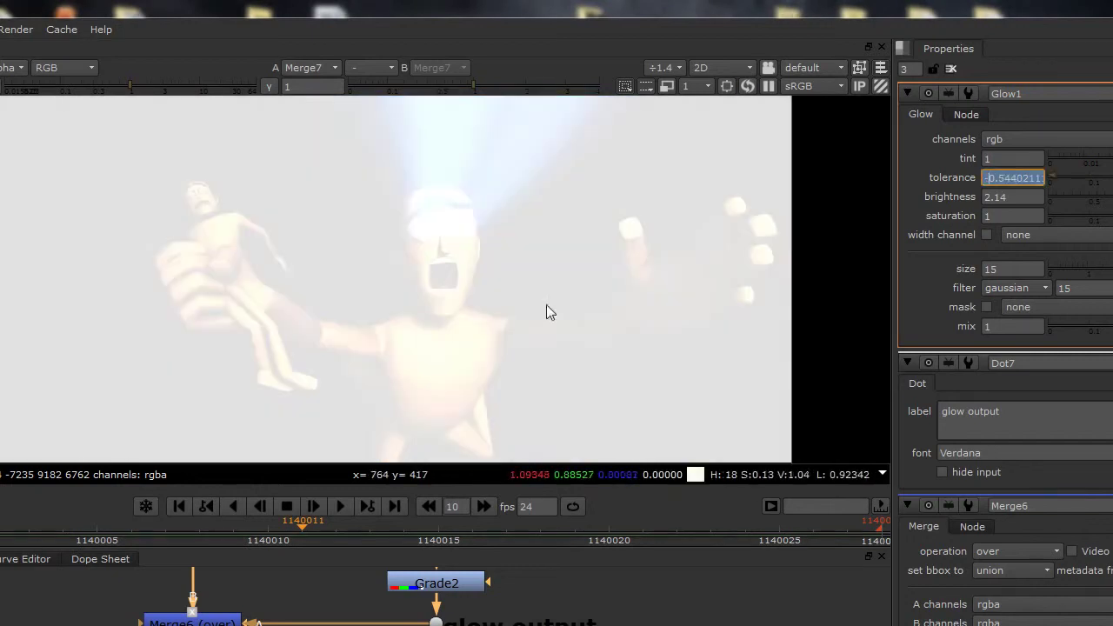
click(331, 507)
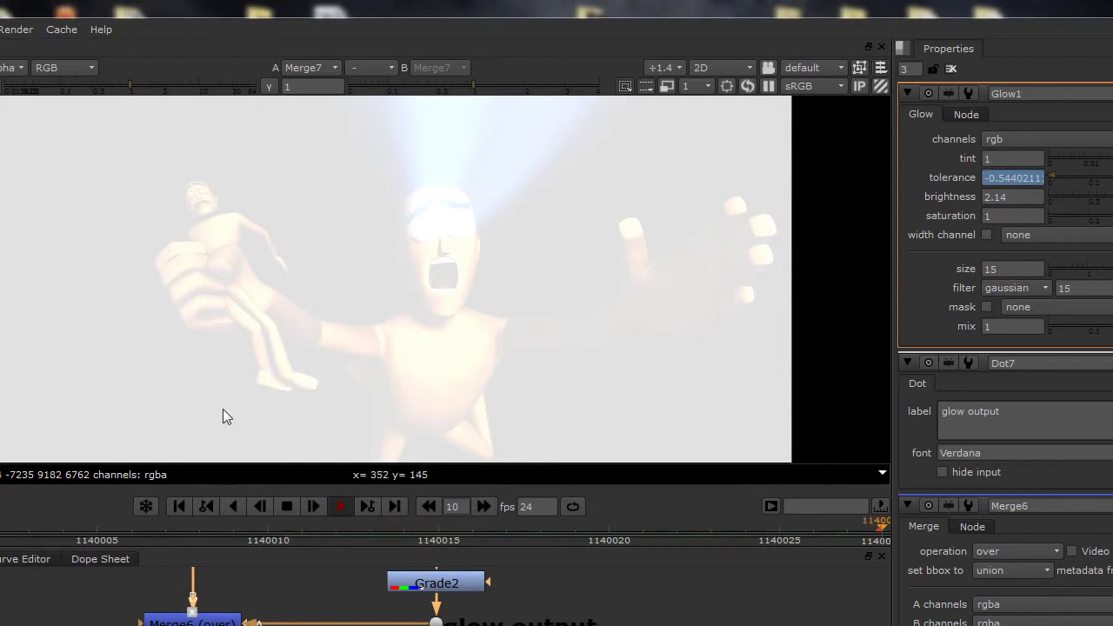
click(287, 507)
Extend the Glow1 tolerance expression to sin(10+frame).
right_click(1059, 169)
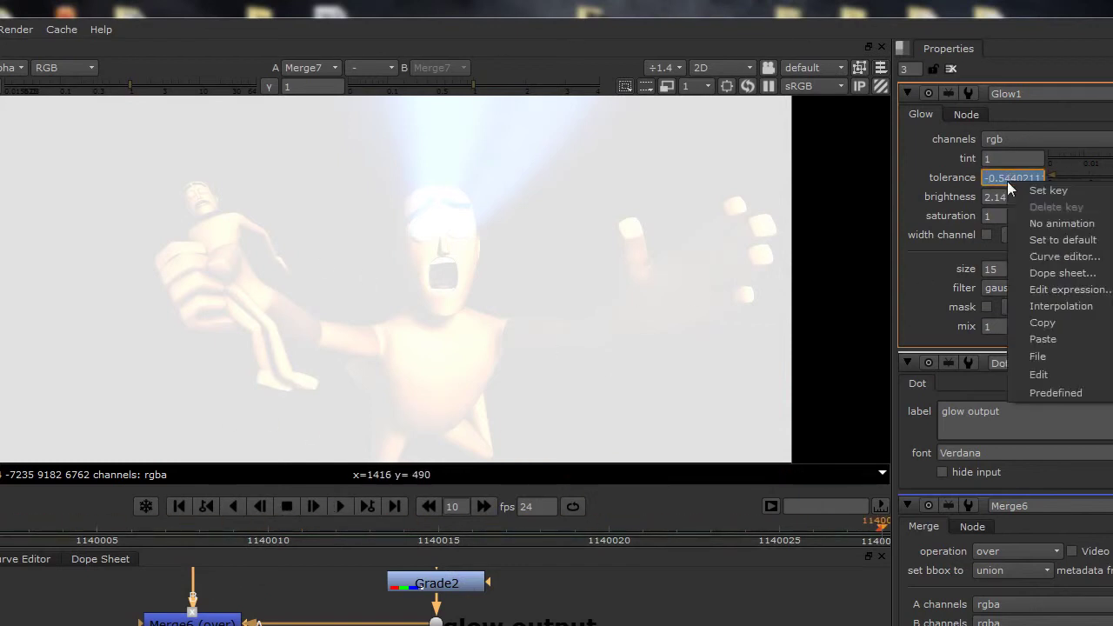
click(1063, 291)
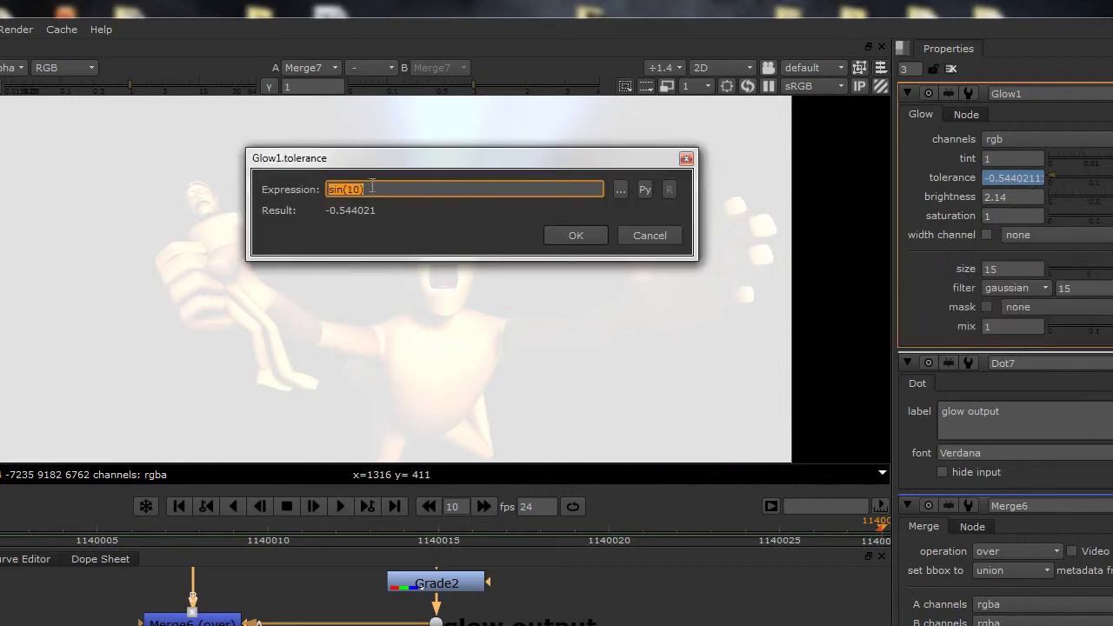
click(361, 189)
text(+fra)
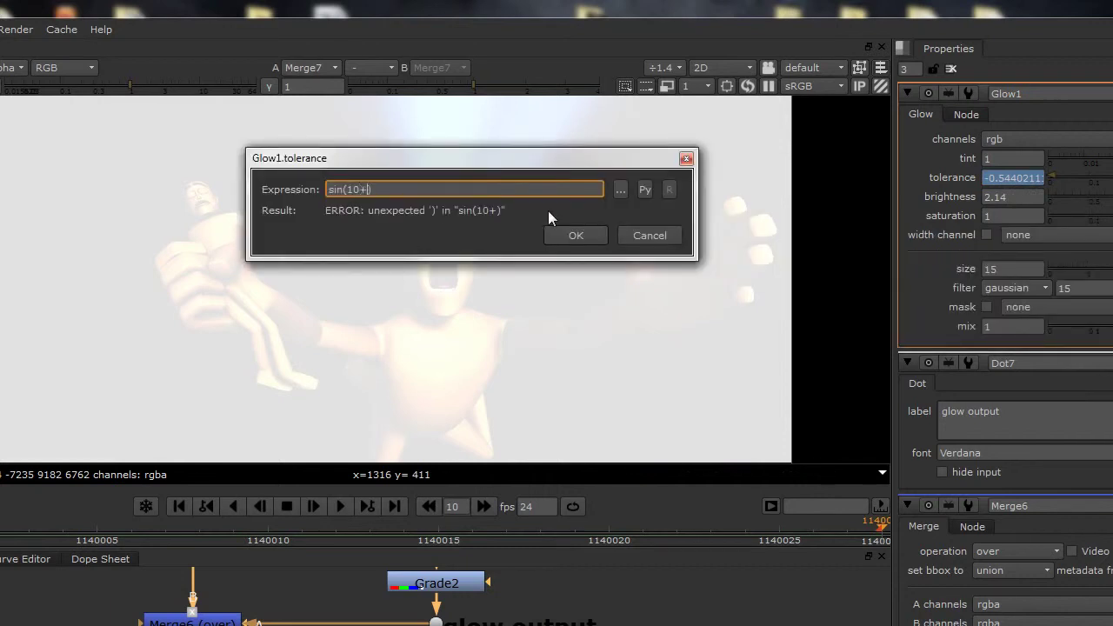
text(me)
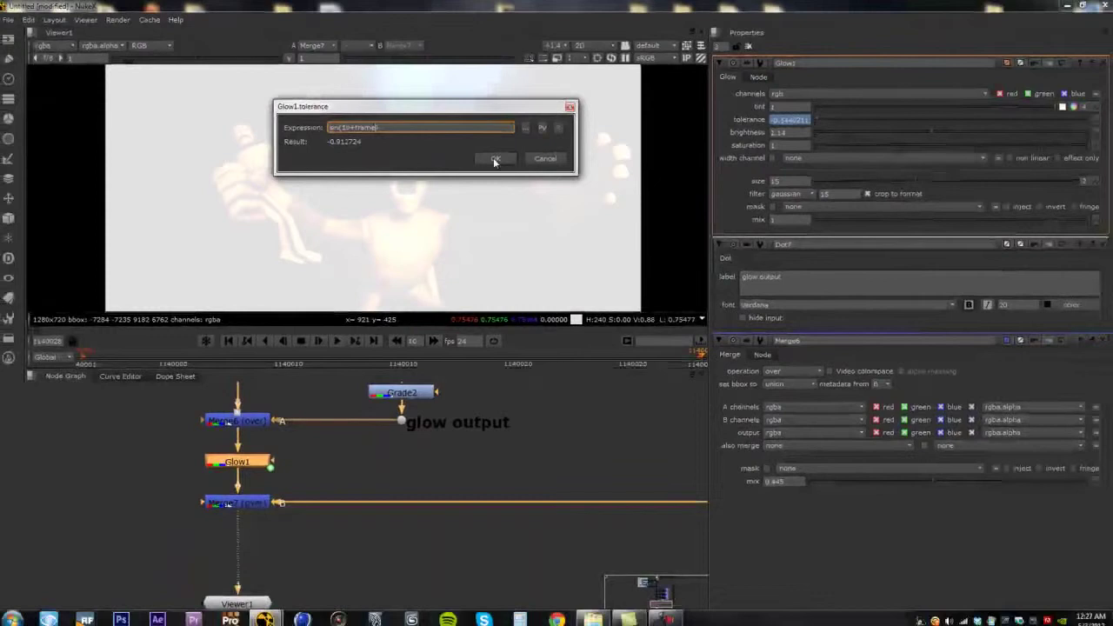
click(576, 235)
Play the sequence and examine how the glow changes from frame to frame with the sine expression.
click(335, 336)
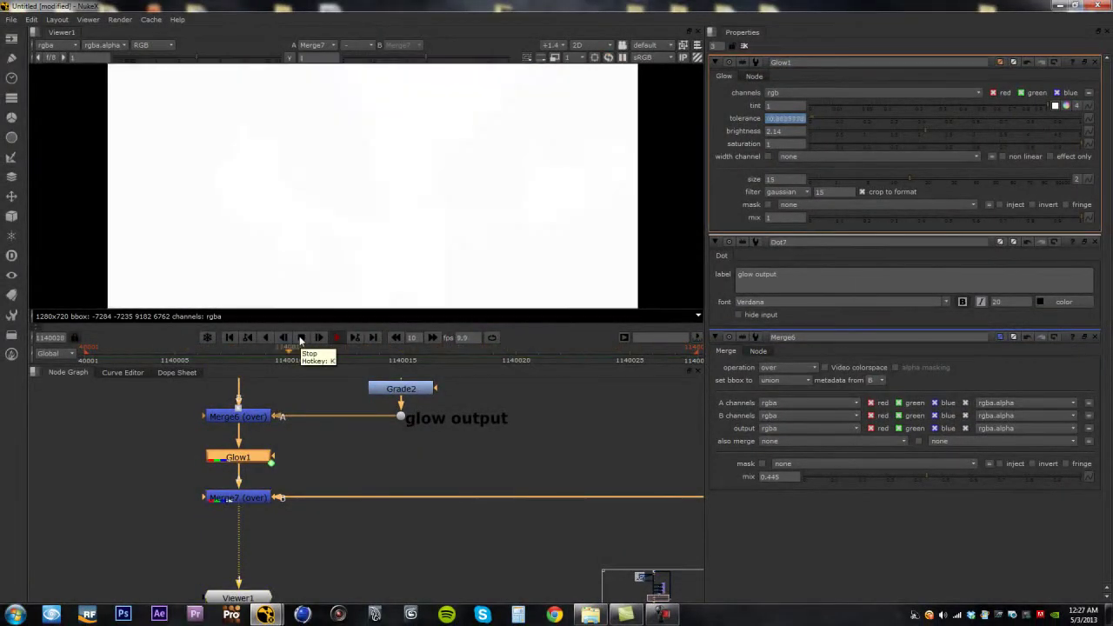
click(301, 339)
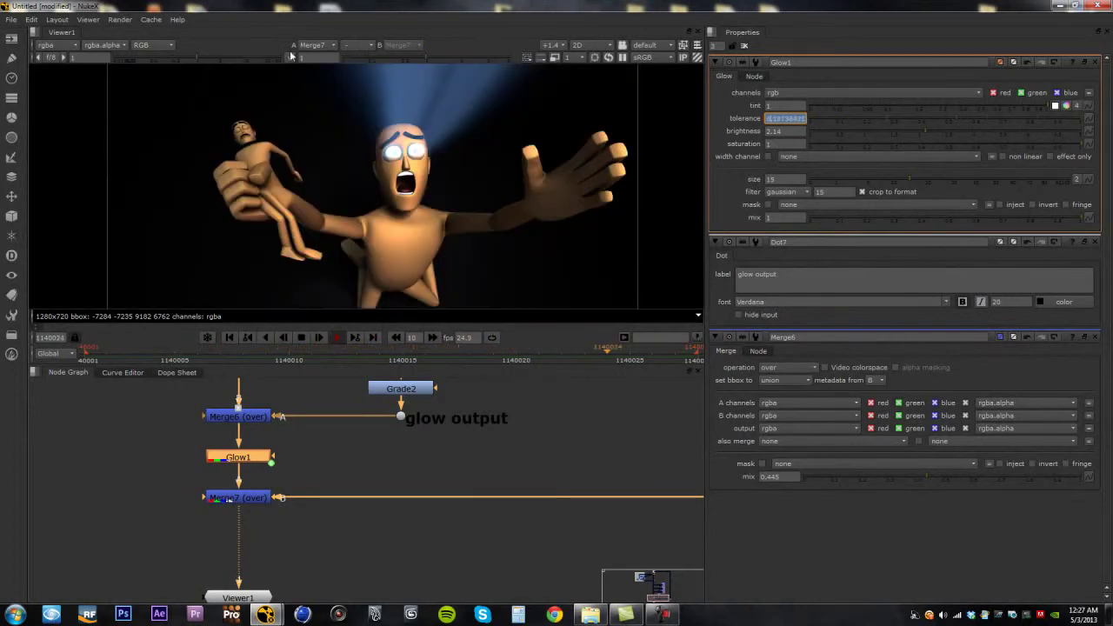
scroll(428, 168, down, 1)
scroll(428, 168, down, 1)
scroll(428, 168, up, 2)
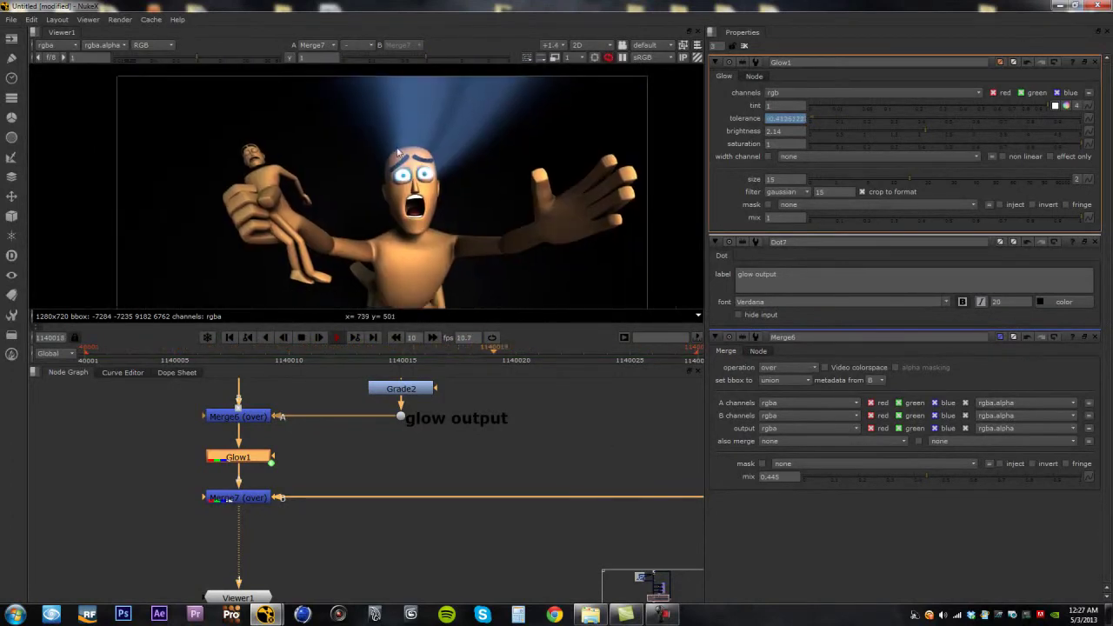
scroll(394, 149, down, 2)
scroll(394, 150, up, 1)
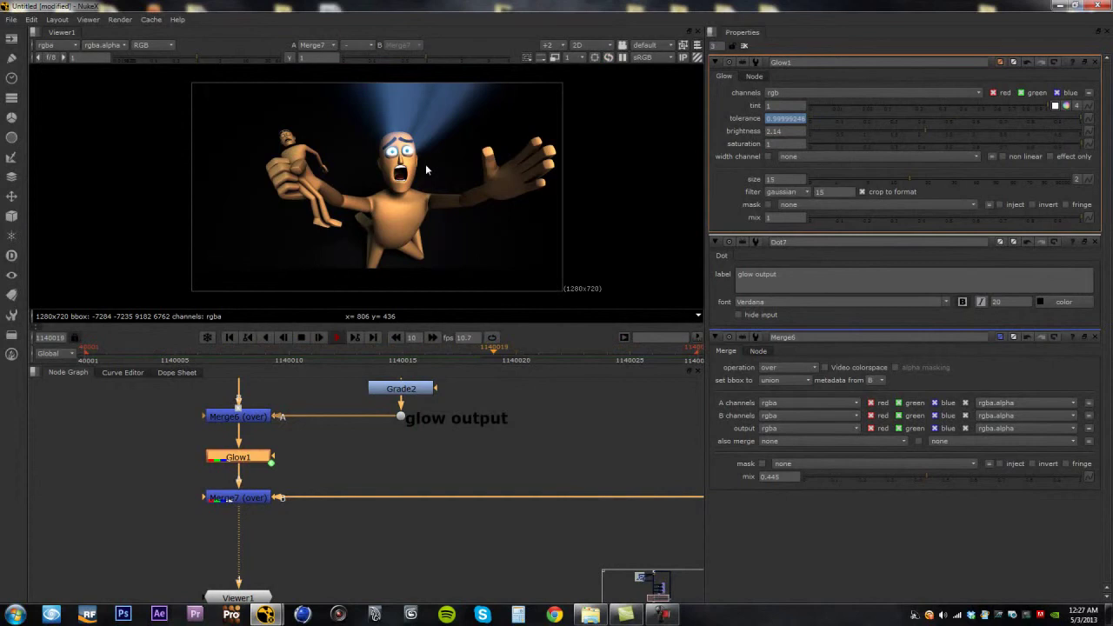
scroll(425, 169, down, 1)
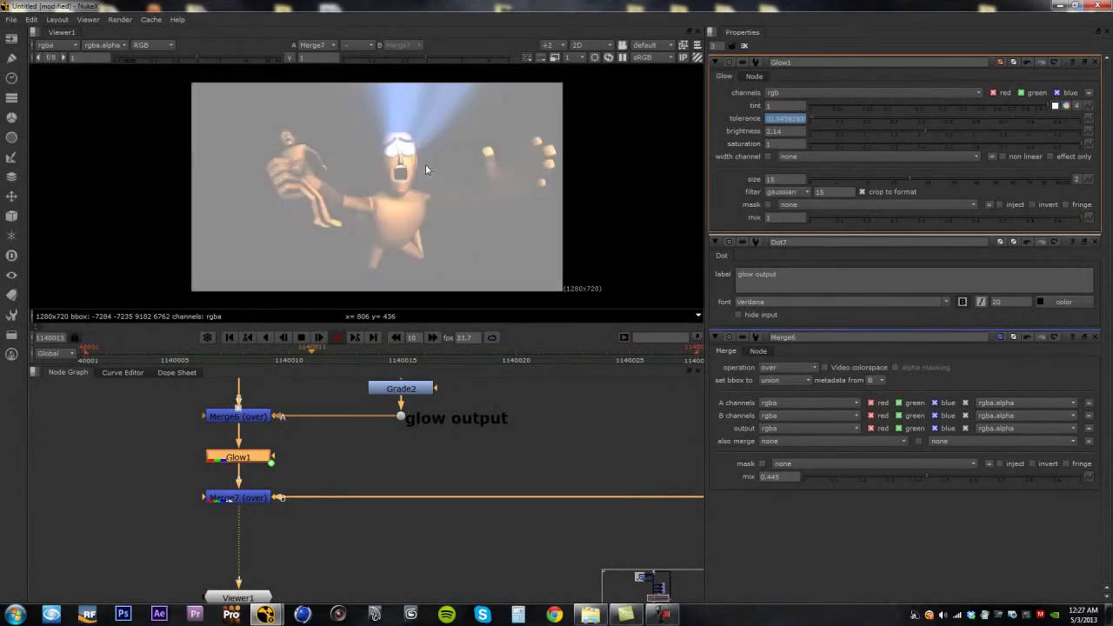